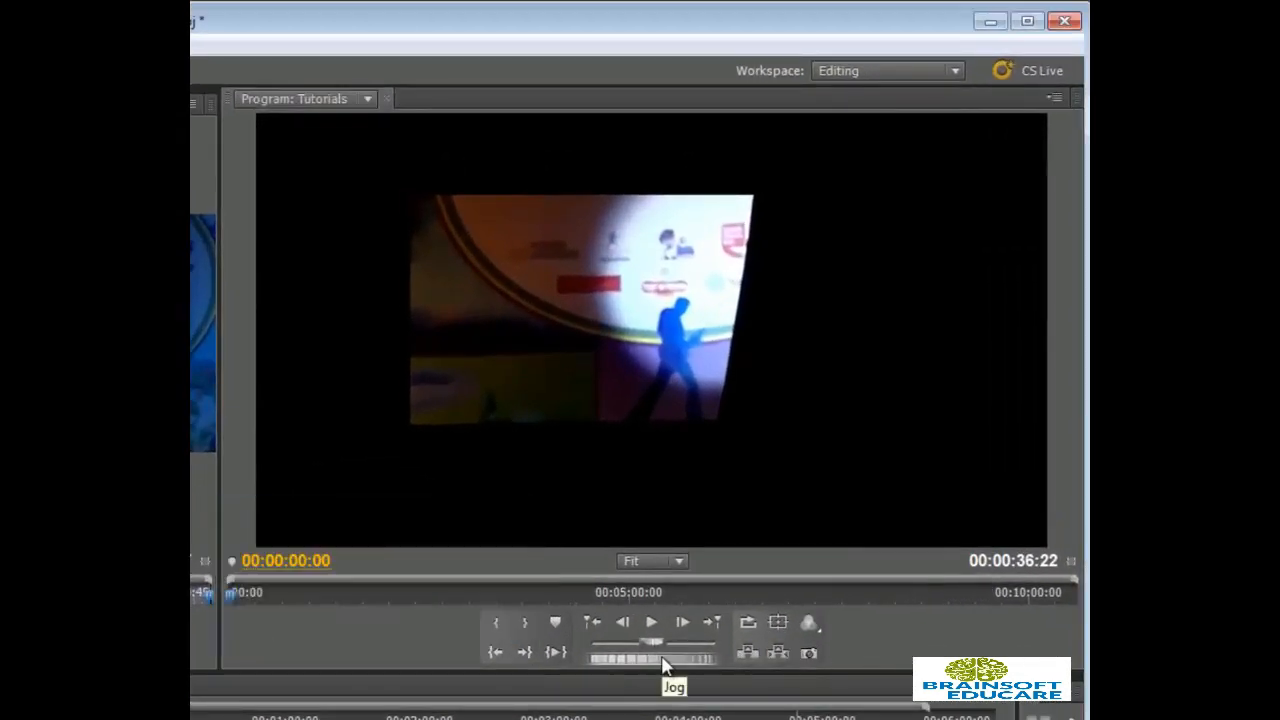
Preview the Tutorials sequence in the Program monitor by jogging, playing to about 00:00:03:22 and stepping single frames.
{"action": "mouse_move", "coordinate": [662, 659]}
{"action": "left_mouse_down"}
{"action": "mouse_move", "coordinate": [540, 652]}
{"action": "mouse_move", "coordinate": [702, 658]}
{"action": "mouse_move", "coordinate": [664, 664]}
{"action": "left_mouse_up"}
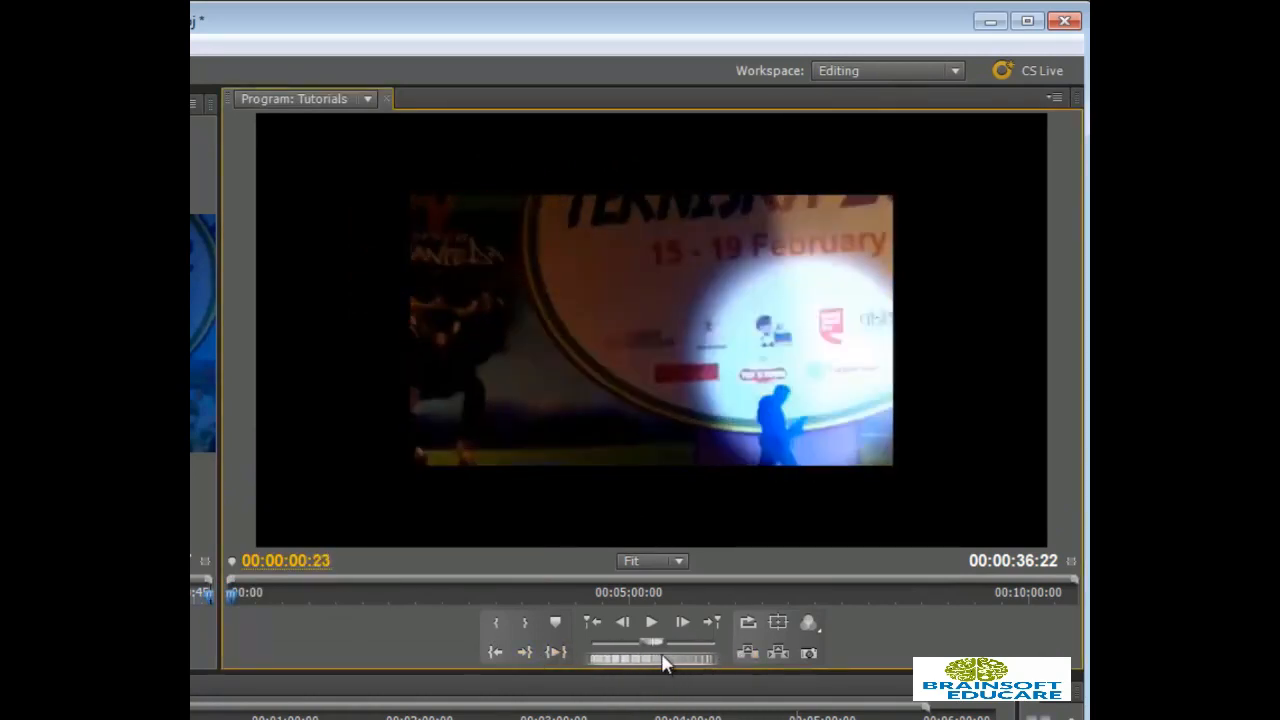
{"action": "left_click", "coordinate": [651, 624]}
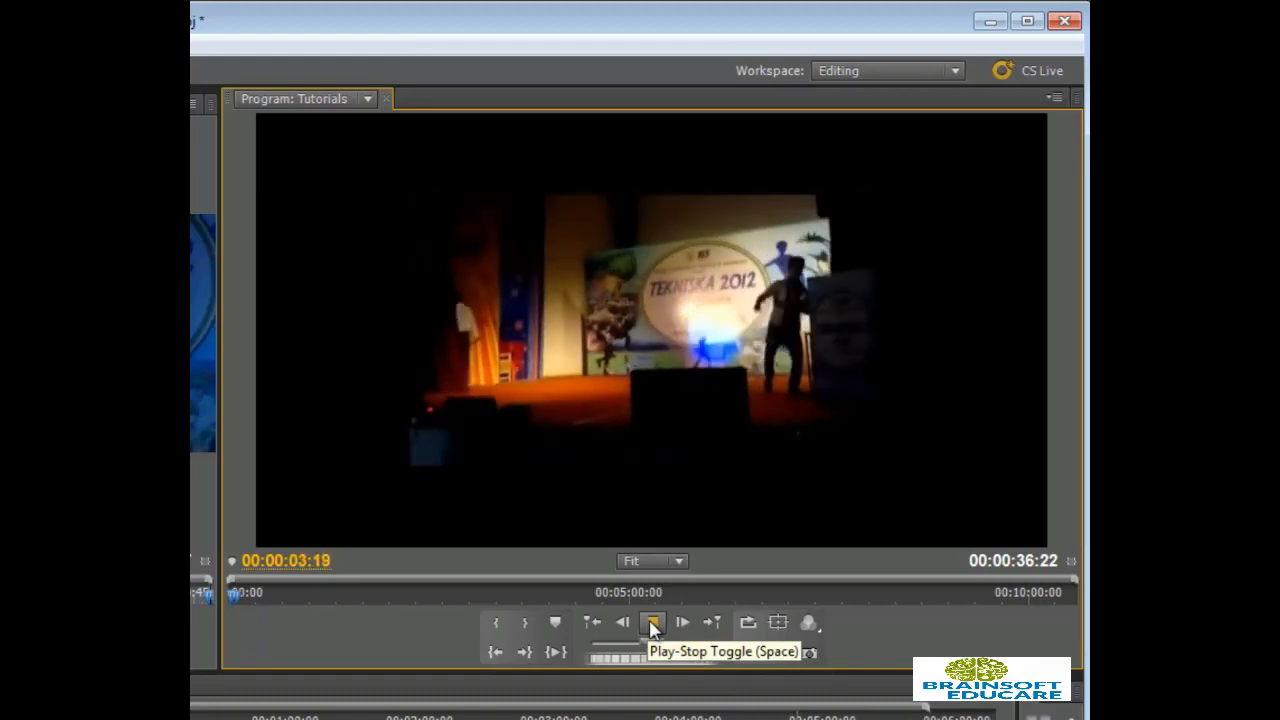
{"action": "left_click", "coordinate": [651, 624]}
{"action": "left_click", "coordinate": [684, 624]}
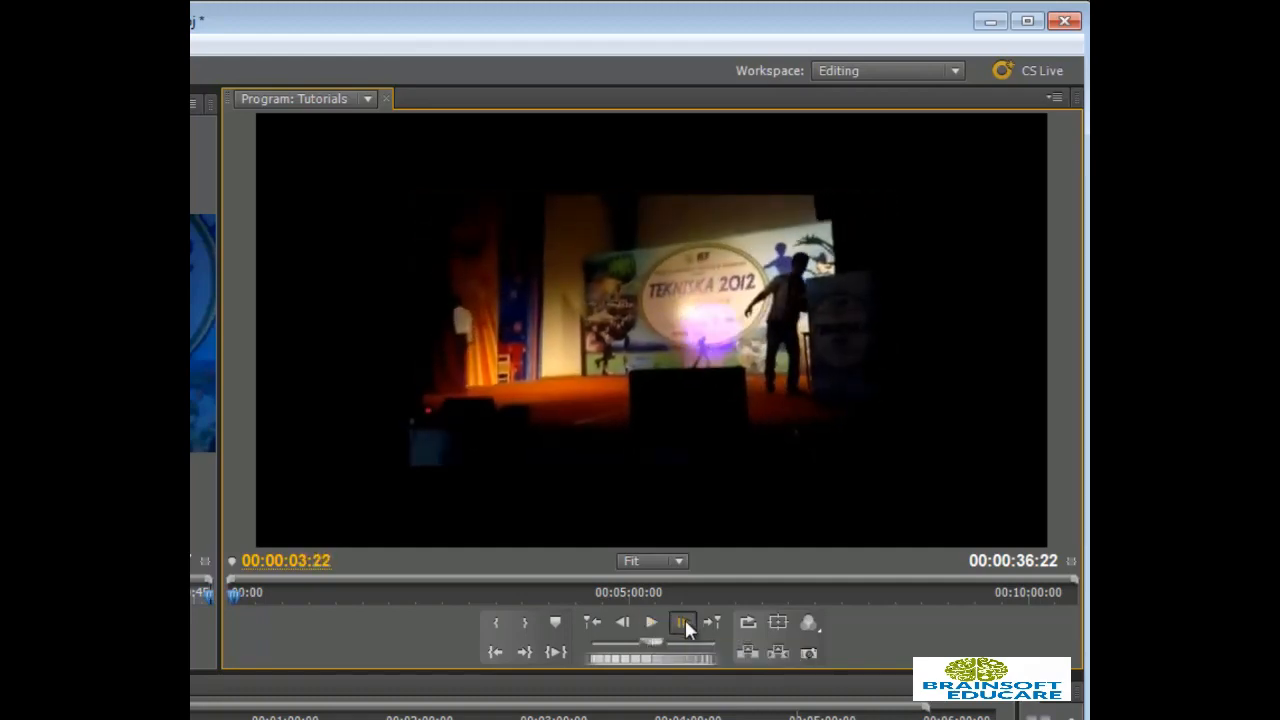
{"action": "left_click", "coordinate": [622, 624]}
Mark a region of source clip 1 with the In point at 00:00:09:28 and the Out point at about 00:00:11:19.
{"action": "left_click_drag", "start_coordinate": [217, 449], "coordinate": [538, 480]}
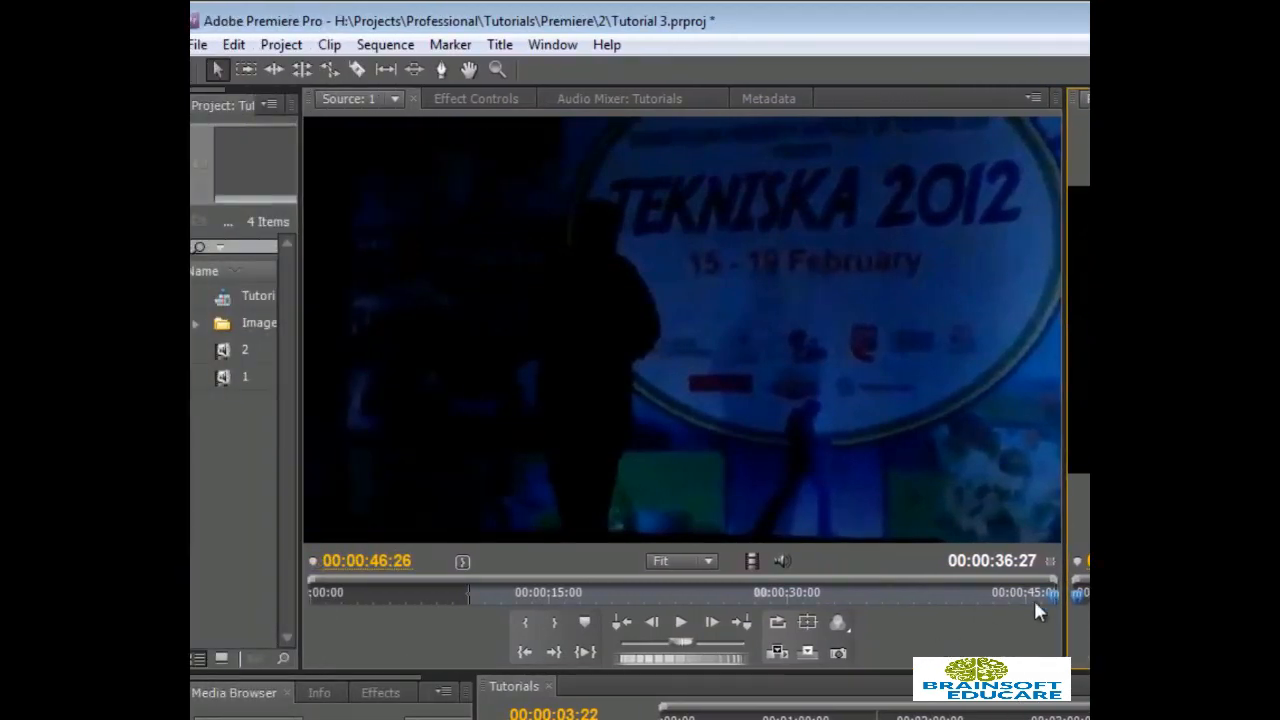
{"action": "left_click_drag", "start_coordinate": [1053, 593], "coordinate": [493, 592]}
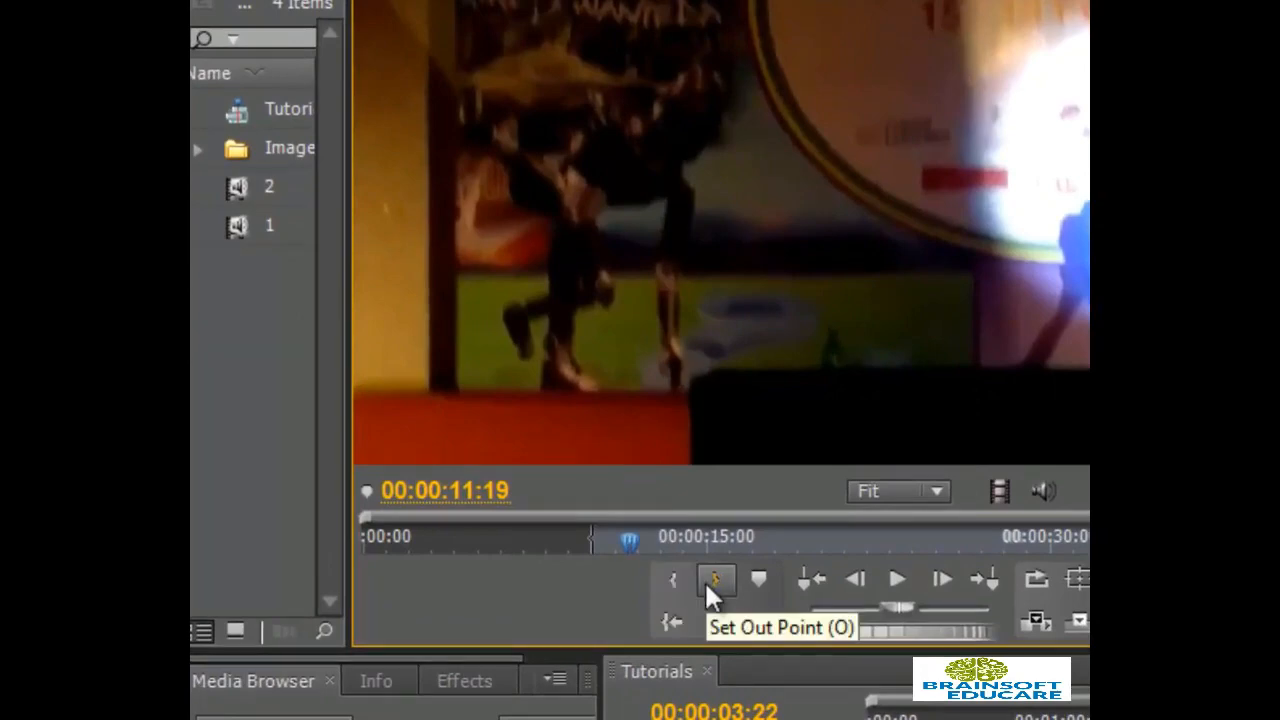
{"action": "left_click", "coordinate": [706, 582]}
{"action": "left_click_drag", "start_coordinate": [629, 540], "coordinate": [590, 538]}
{"action": "left_click", "coordinate": [673, 581]}
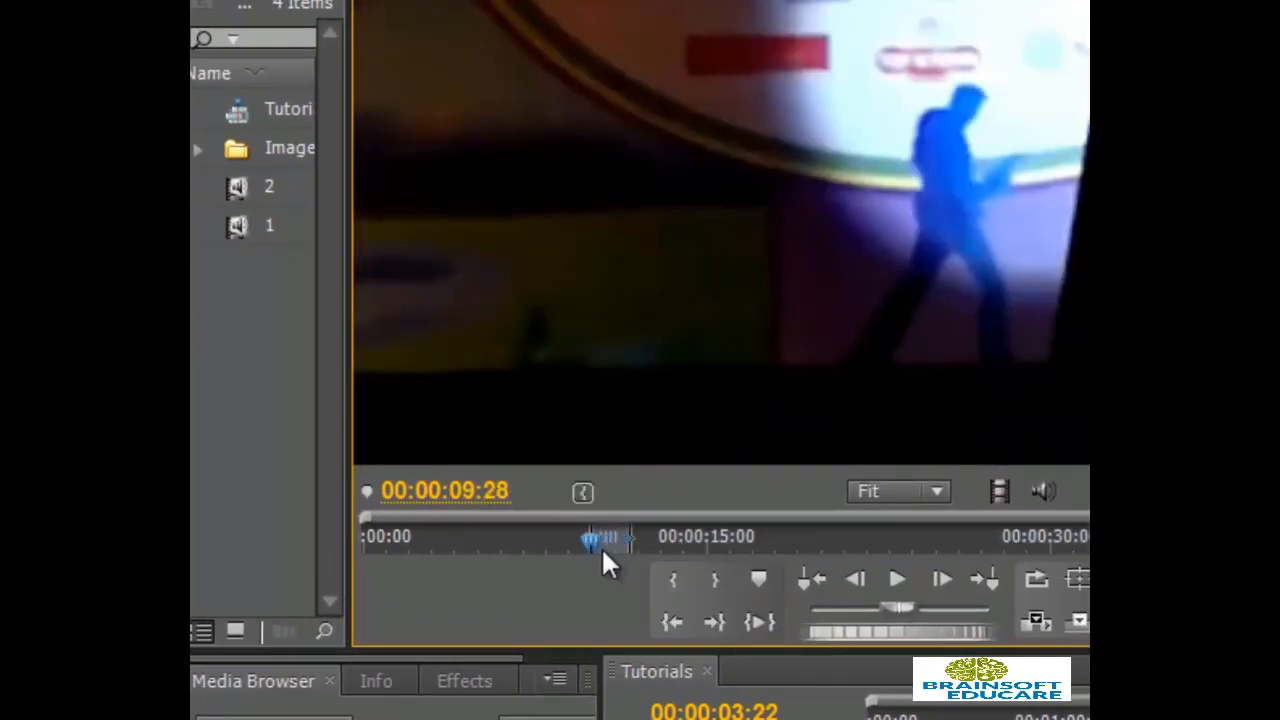
Play the source clip from 00:00:10:02 past the Out point and stop playback.
{"action": "left_click_drag", "start_coordinate": [590, 539], "coordinate": [594, 540]}
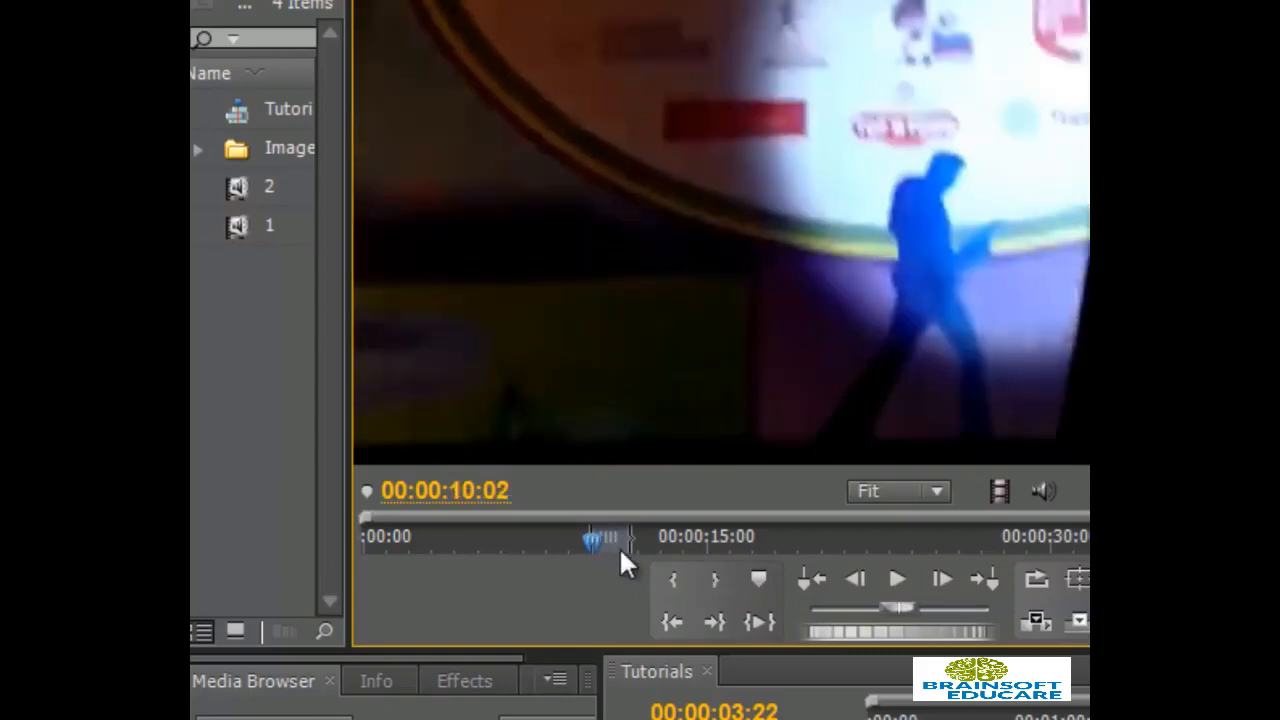
{"action": "left_click", "coordinate": [896, 579]}
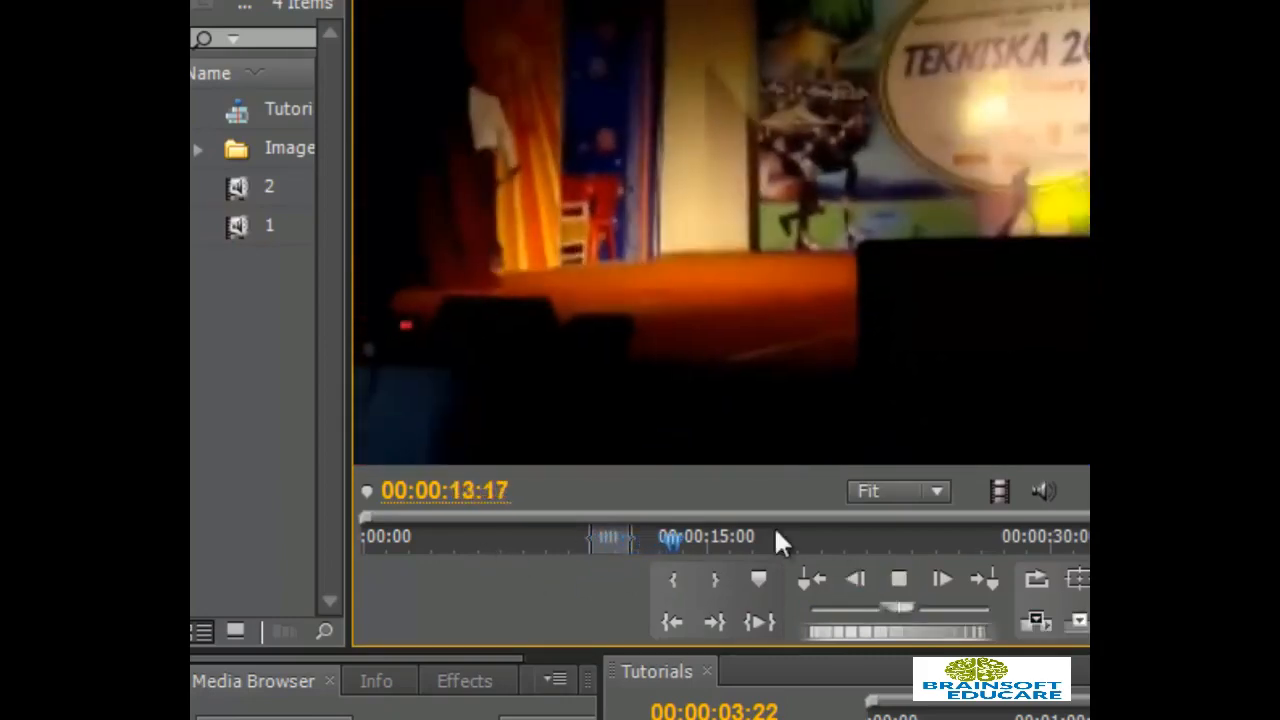
{"action": "left_click", "coordinate": [900, 582]}
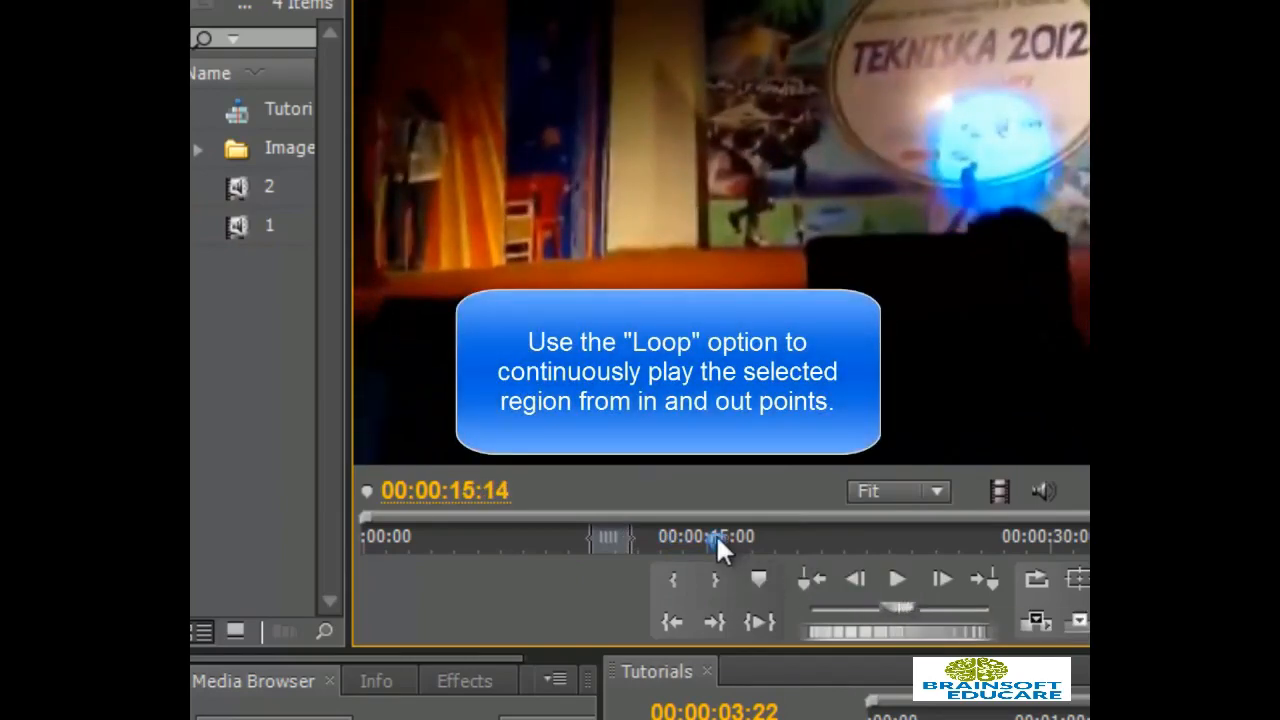
Turn on looping for the source clip and play the region between the In and Out points repeatedly.
{"action": "left_click_drag", "start_coordinate": [730, 543], "coordinate": [584, 553]}
{"action": "left_click", "coordinate": [898, 580]}
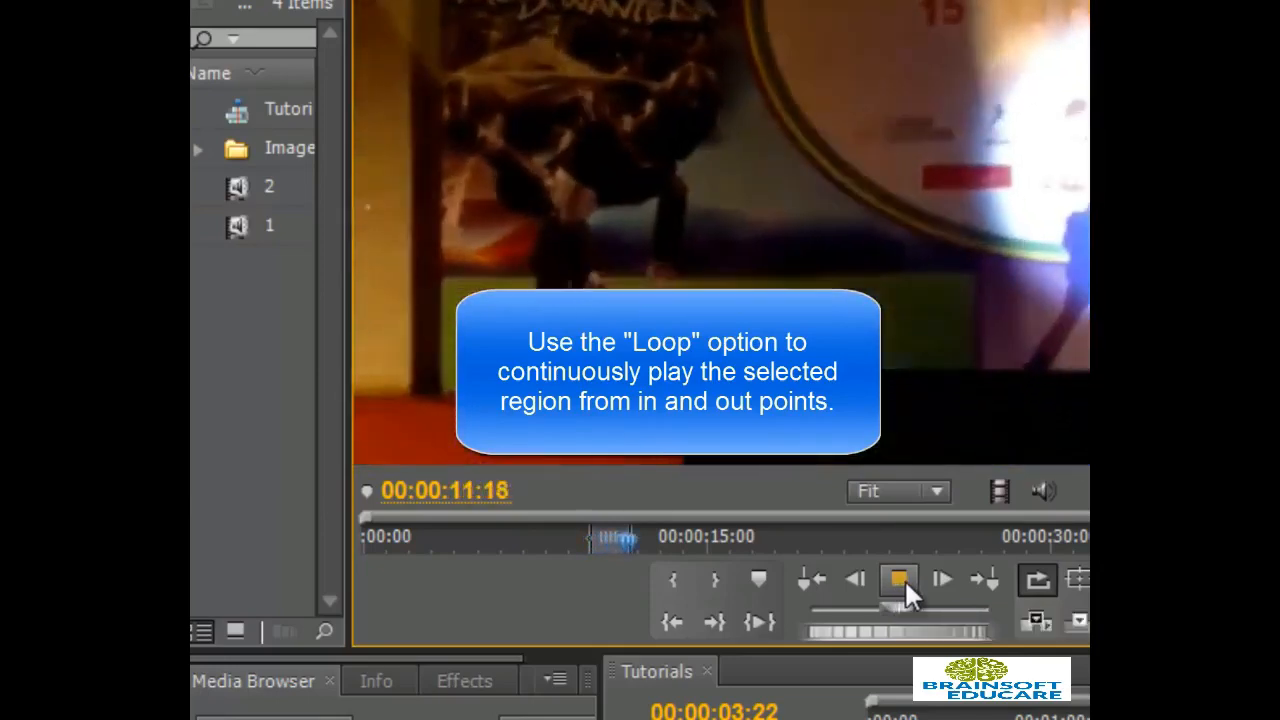
{"action": "left_click", "coordinate": [904, 578]}
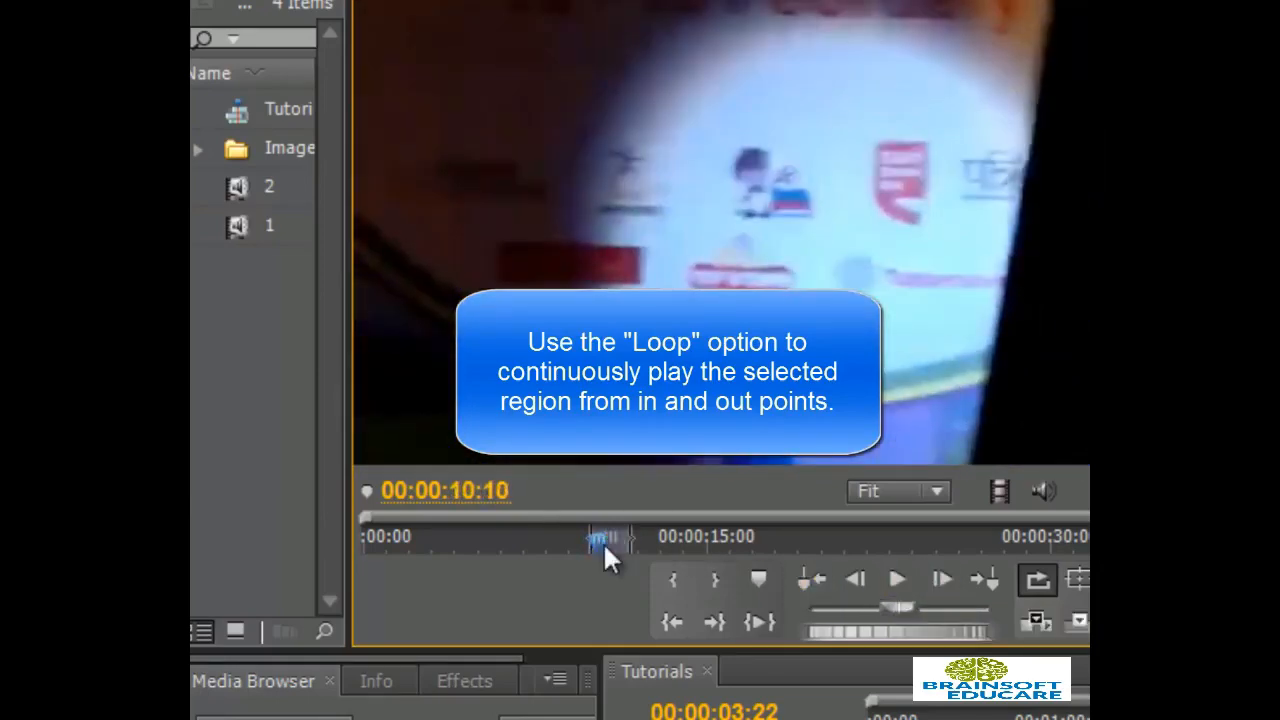
{"action": "left_click_drag", "start_coordinate": [599, 541], "coordinate": [600, 571]}
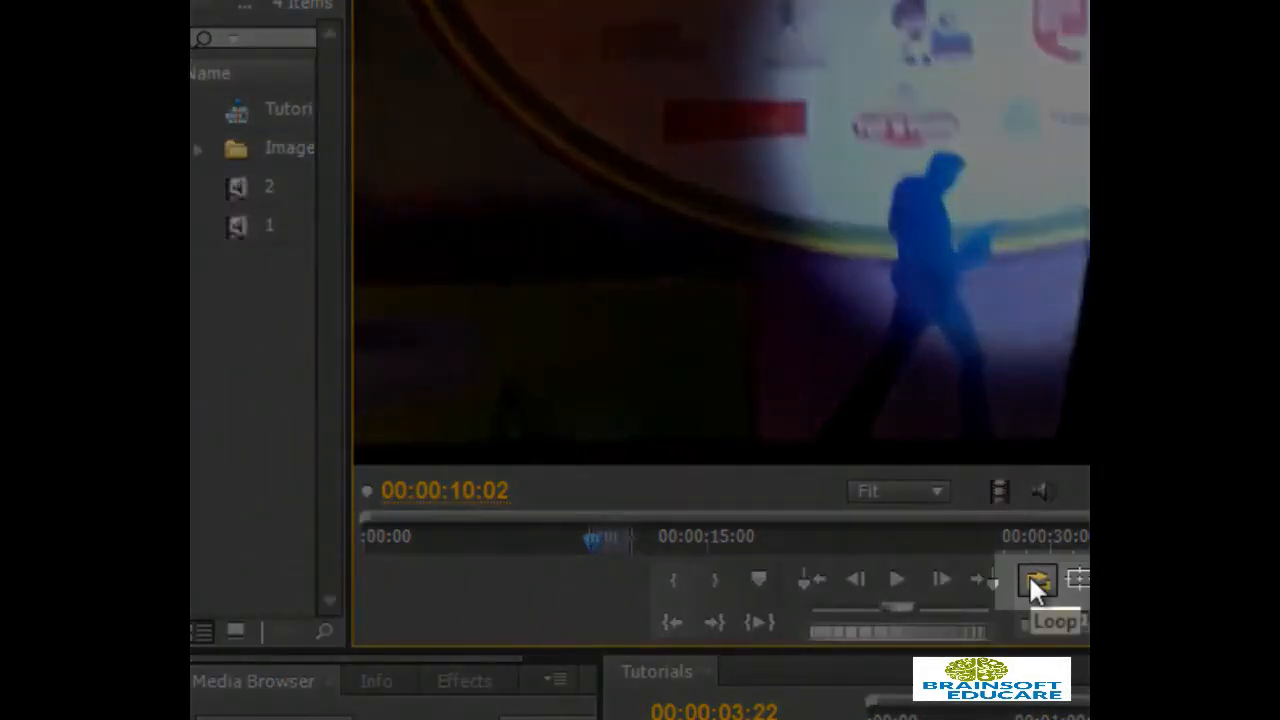
{"action": "left_click", "coordinate": [1033, 582]}
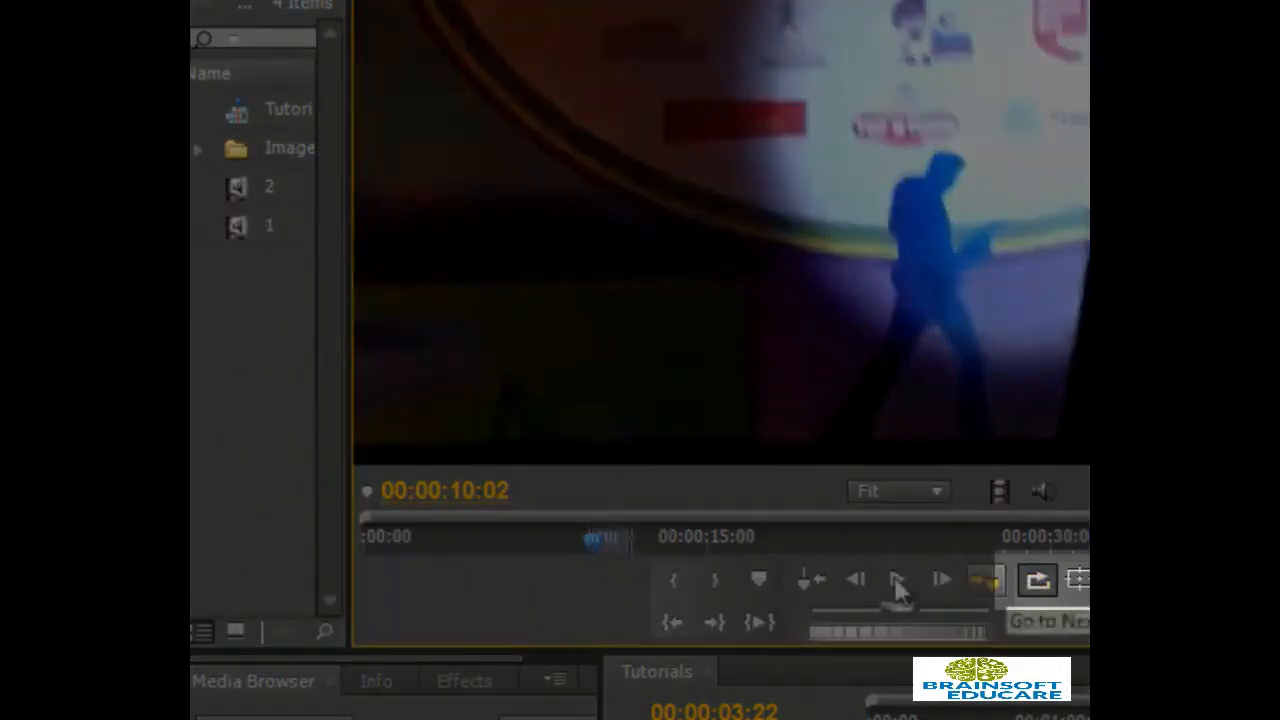
{"action": "left_click", "coordinate": [895, 580]}
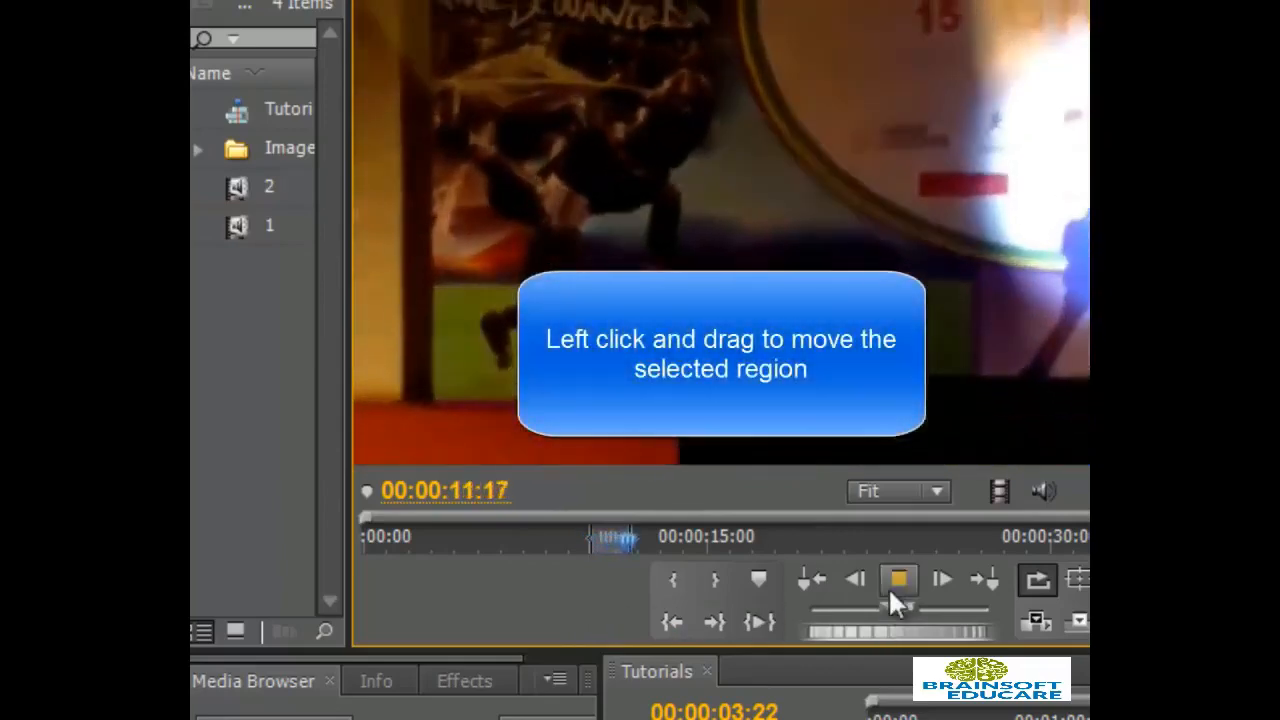
{"action": "left_click", "coordinate": [897, 582]}
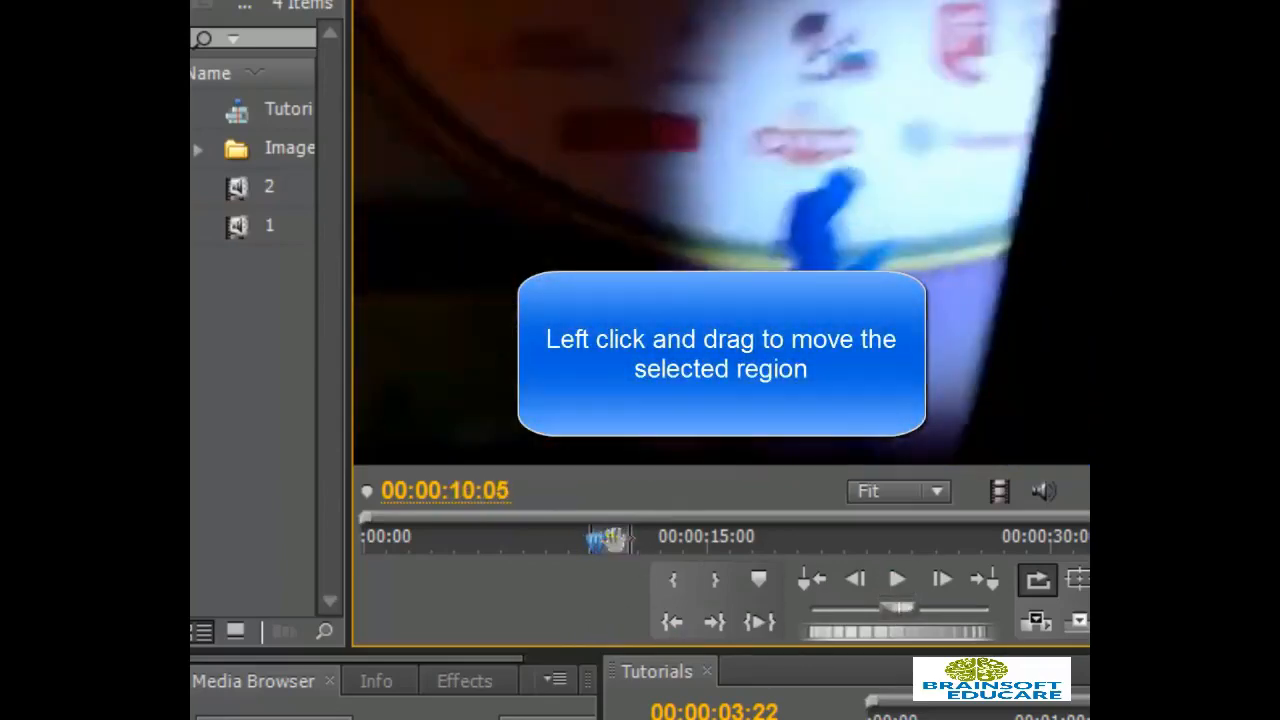
Shift the whole marked source region to start at about 00:00:21 and play it in a loop.
{"action": "left_click_drag", "start_coordinate": [600, 545], "coordinate": [882, 545]}
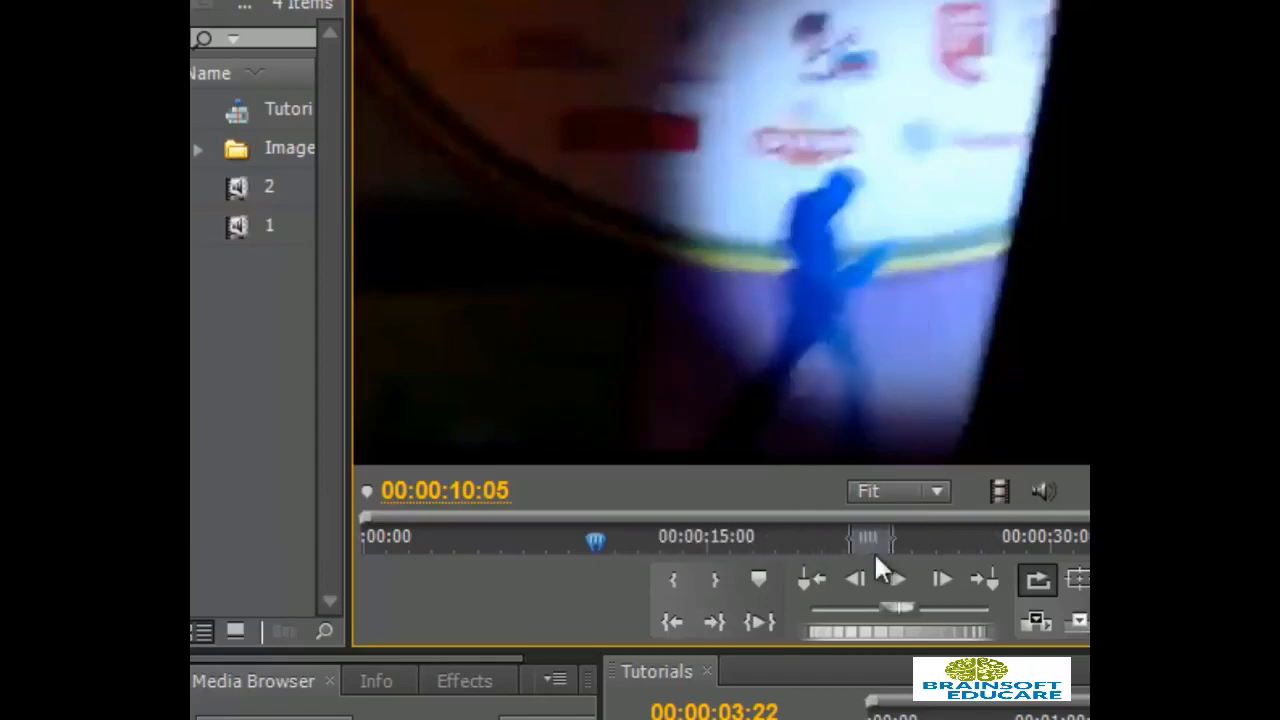
{"action": "left_click", "coordinate": [892, 583]}
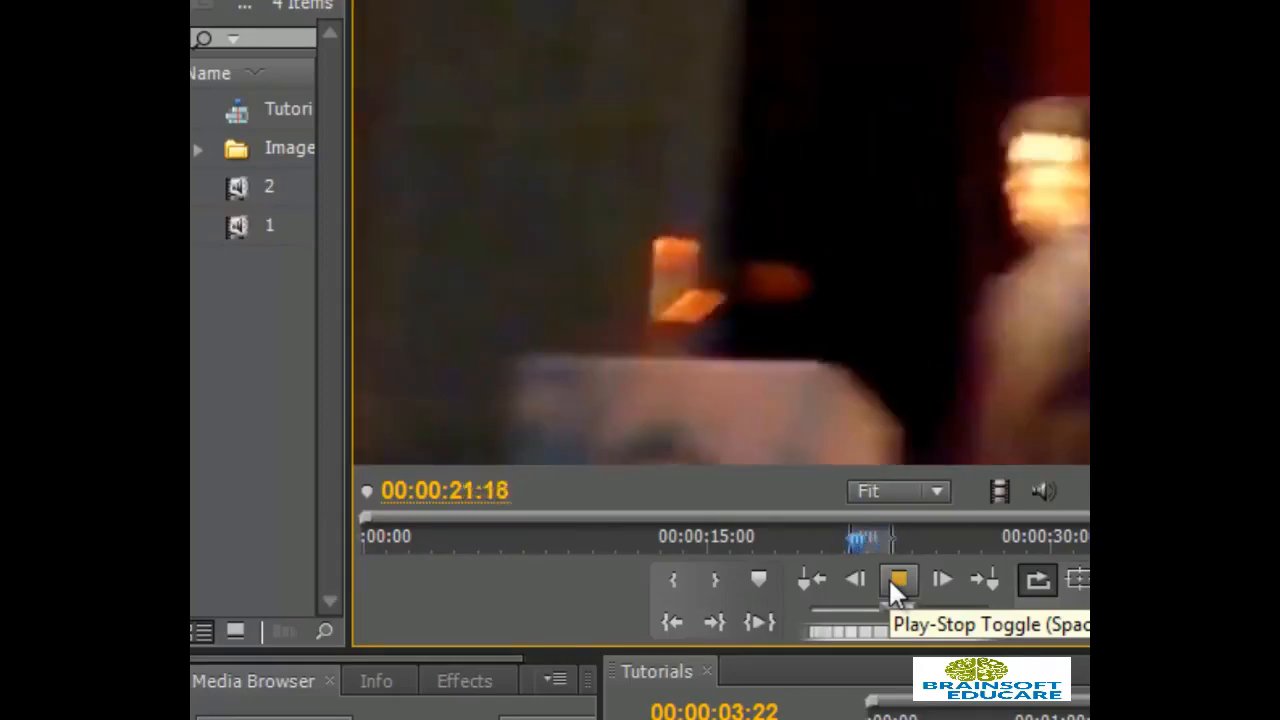
{"action": "left_click", "coordinate": [897, 580]}
Move the marked source region further along to start at about 00:00:28 and check it with looped playback.
{"action": "left_click_drag", "start_coordinate": [870, 540], "coordinate": [1038, 540]}
{"action": "left_click", "coordinate": [896, 583]}
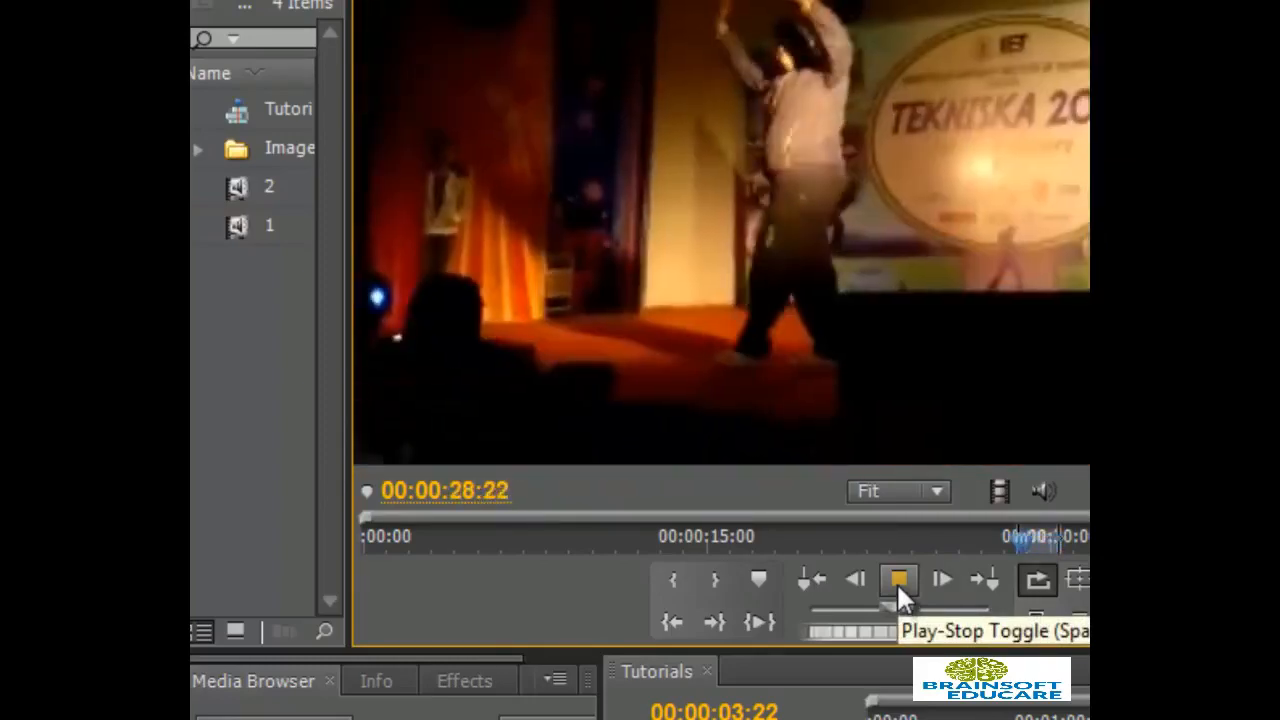
{"action": "left_click", "coordinate": [897, 584]}
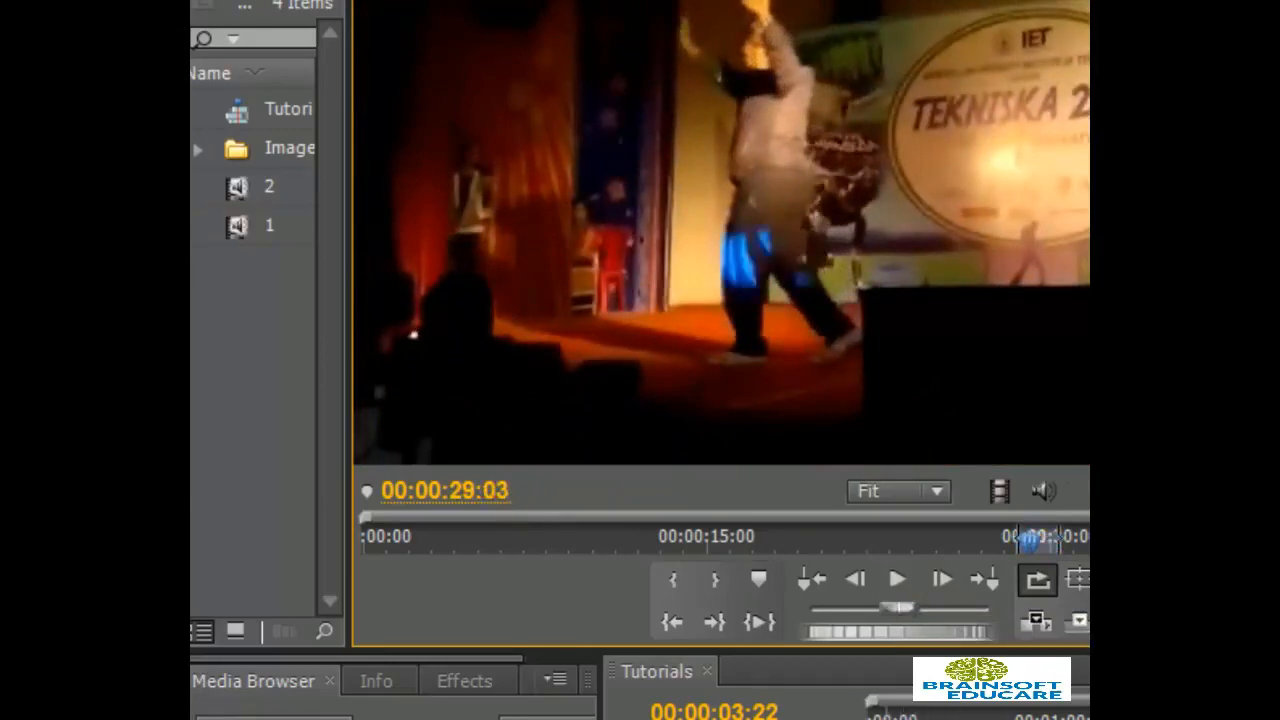
Widen the marked source region to 00:00:28:13, with the In point at about 00:00:13 and the Out point at about 00:00:41.
{"action": "left_click", "coordinate": [882, 714]}
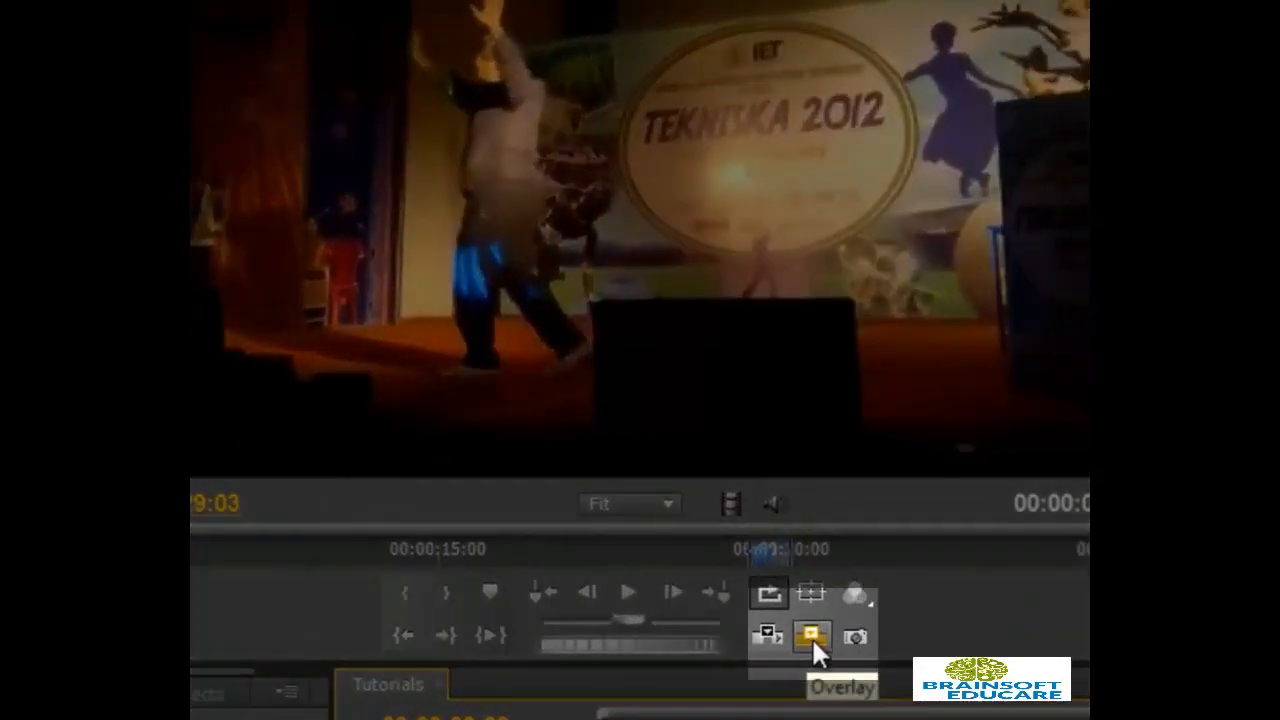
{"action": "left_click_drag", "start_coordinate": [750, 548], "coordinate": [392, 548]}
{"action": "left_click_drag", "start_coordinate": [795, 548], "coordinate": [1046, 552]}
{"action": "left_click_drag", "start_coordinate": [765, 548], "coordinate": [723, 573]}
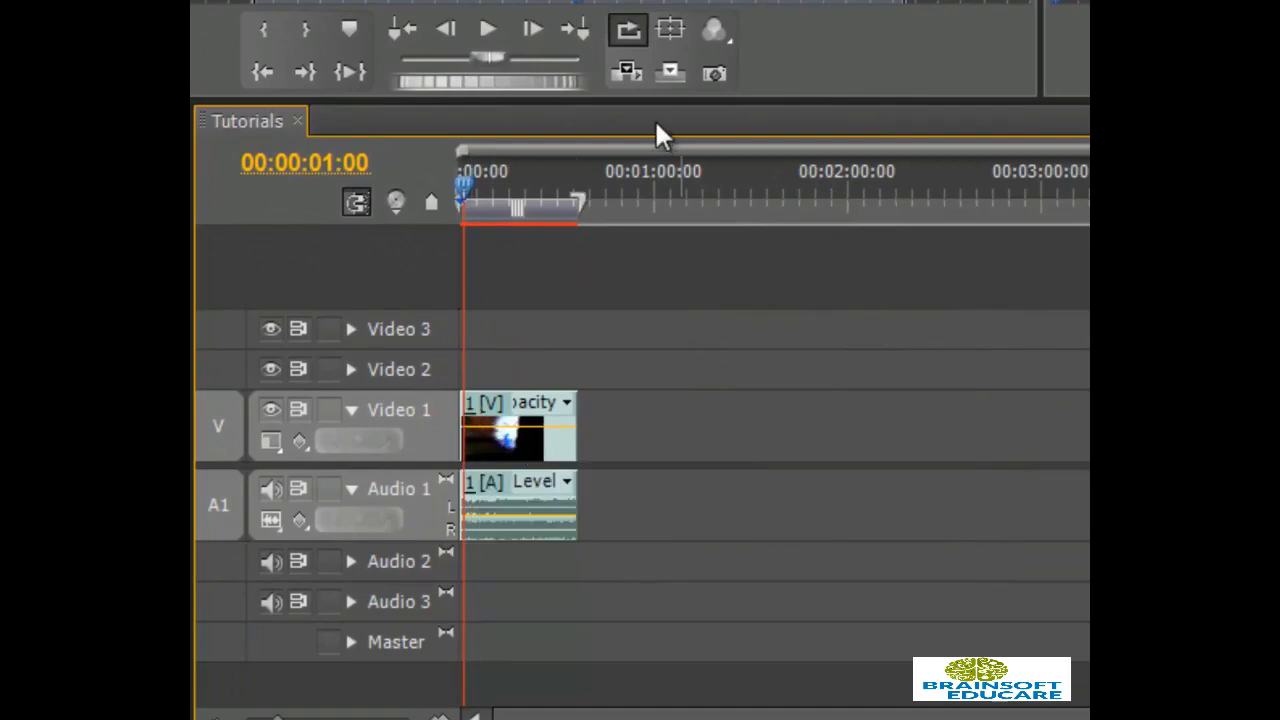
Insert the marked source region into the Tutorials sequence at 00:00:14:13, splitting the existing clip.
{"action": "left_click", "coordinate": [627, 75]}
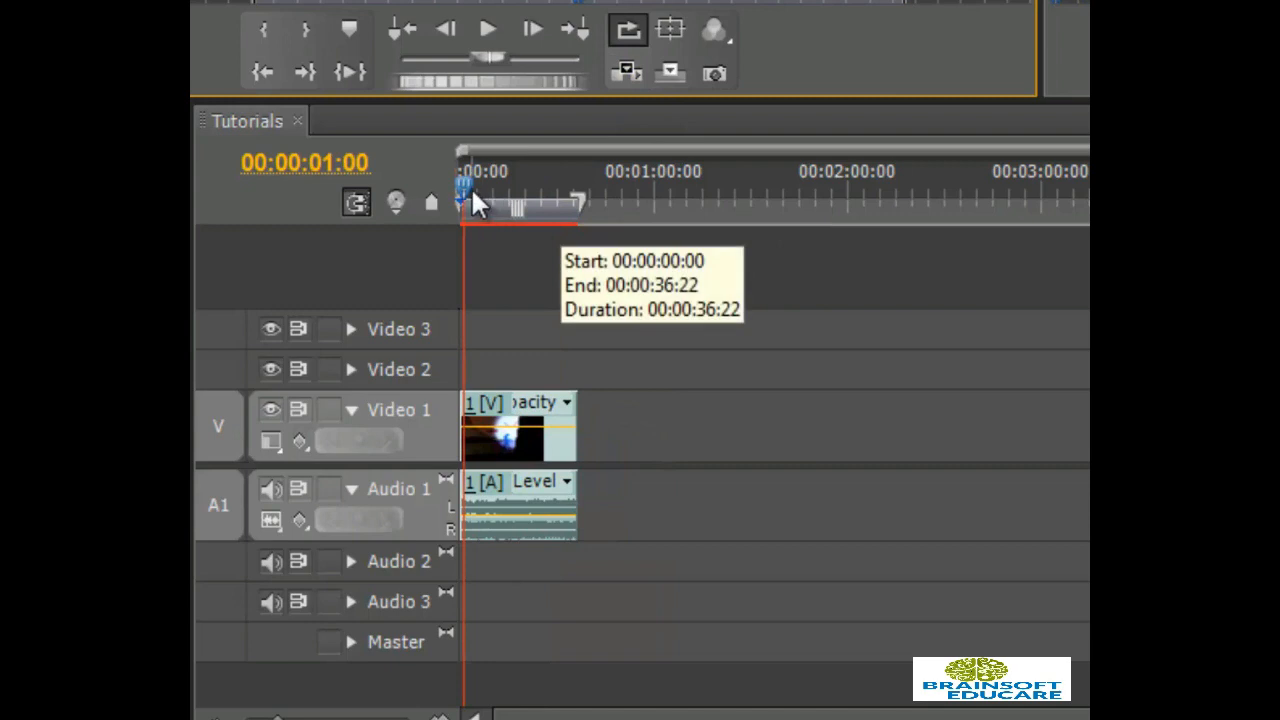
{"action": "left_click_drag", "start_coordinate": [462, 184], "coordinate": [505, 182]}
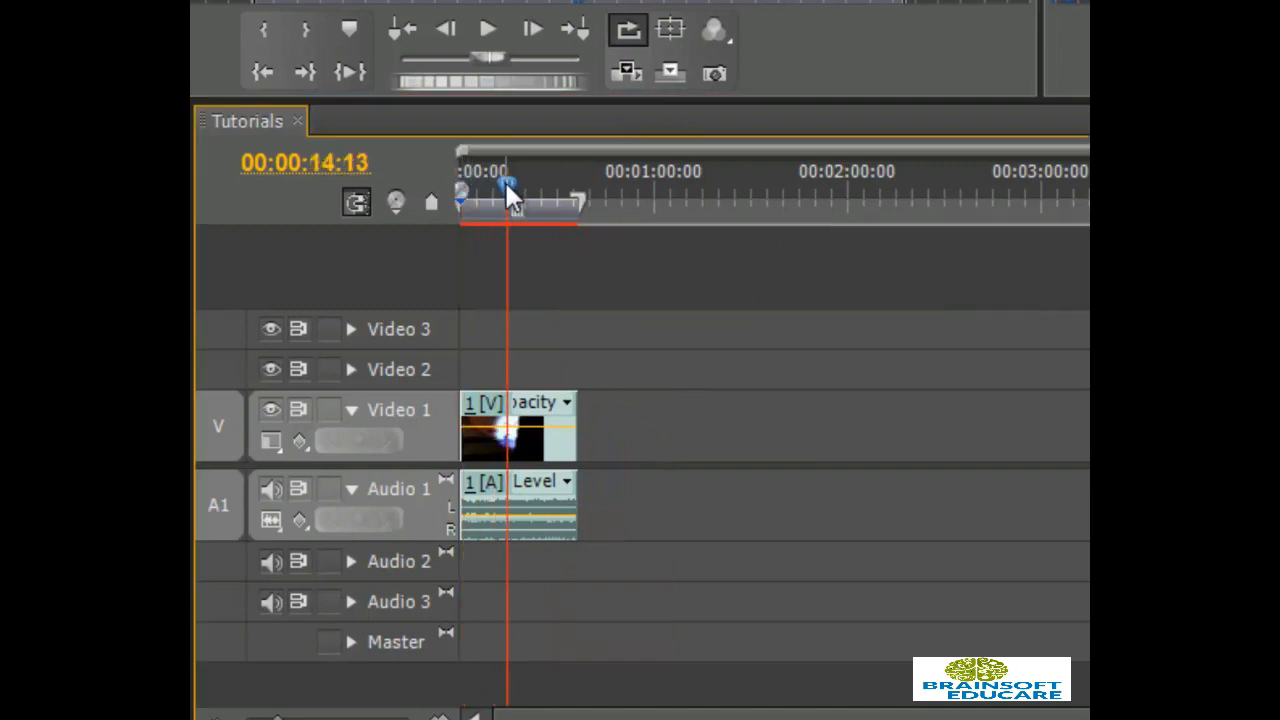
{"action": "left_click", "coordinate": [438, 716]}
{"action": "left_click", "coordinate": [438, 716]}
{"action": "left_click", "coordinate": [438, 716]}
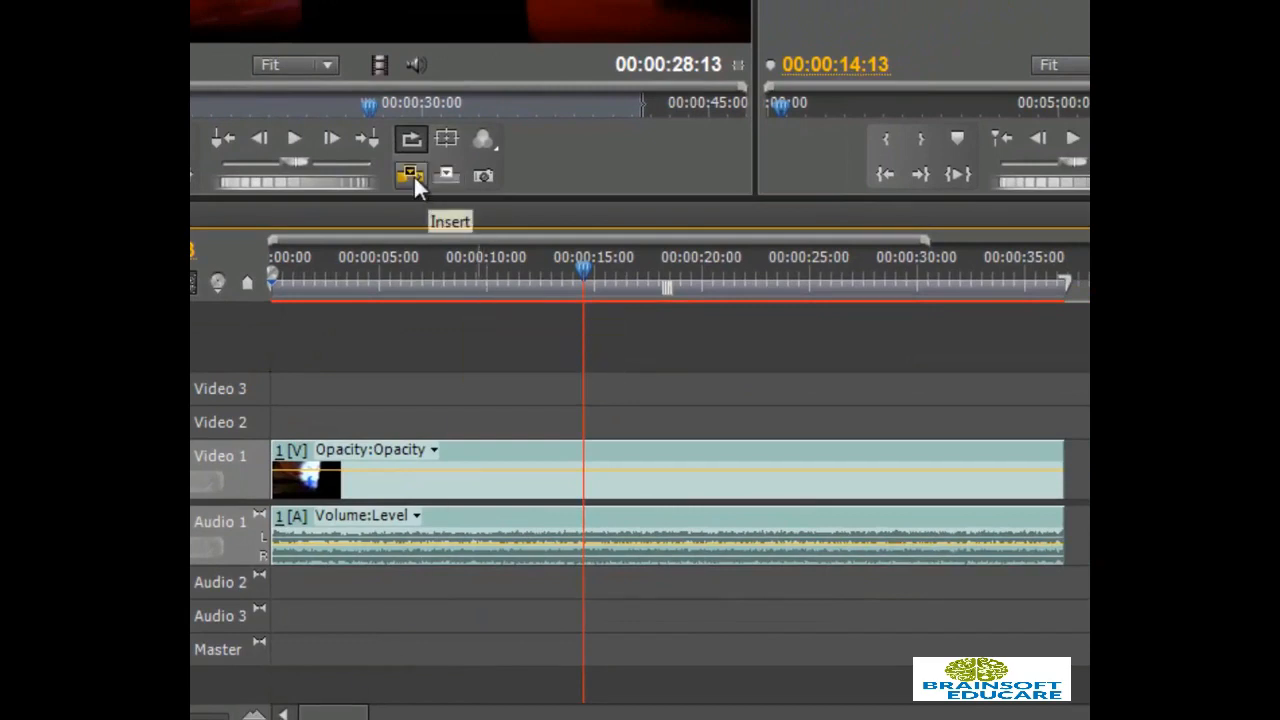
{"action": "left_click", "coordinate": [413, 178]}
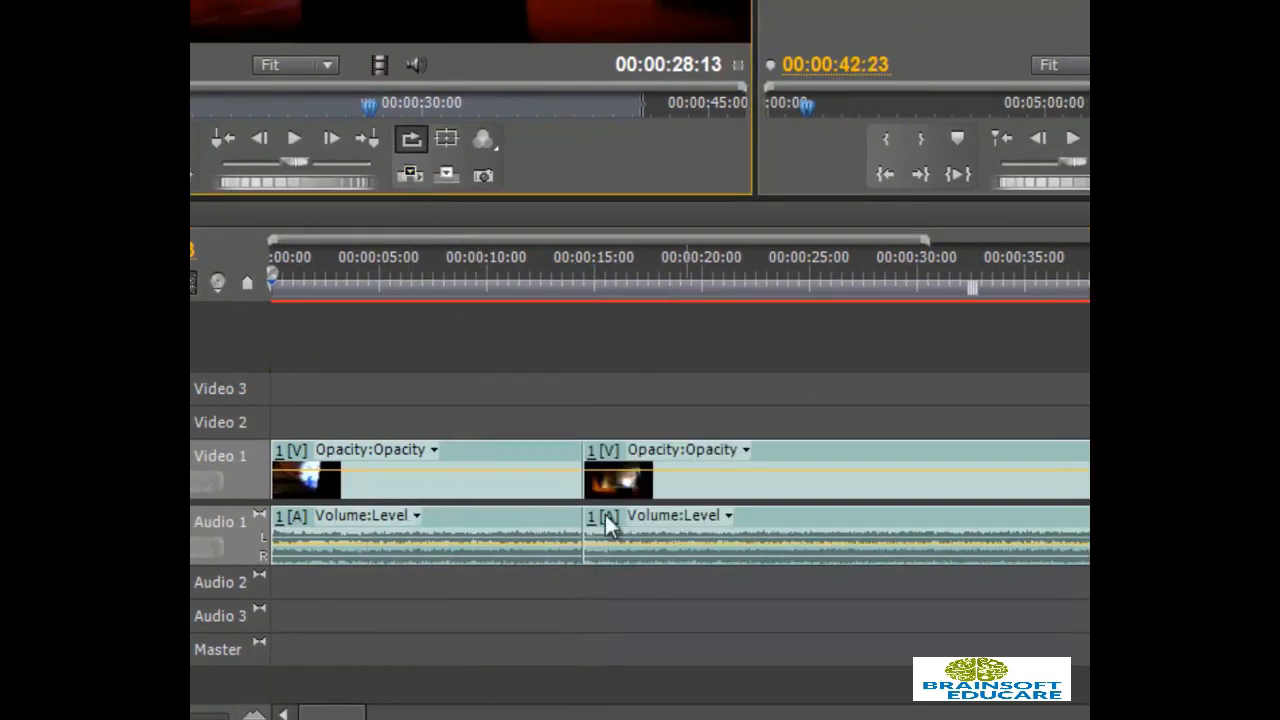
Scrub through the sequence to examine the inserted footage and undo the insert.
{"action": "left_click_drag", "start_coordinate": [605, 280], "coordinate": [1255, 314]}
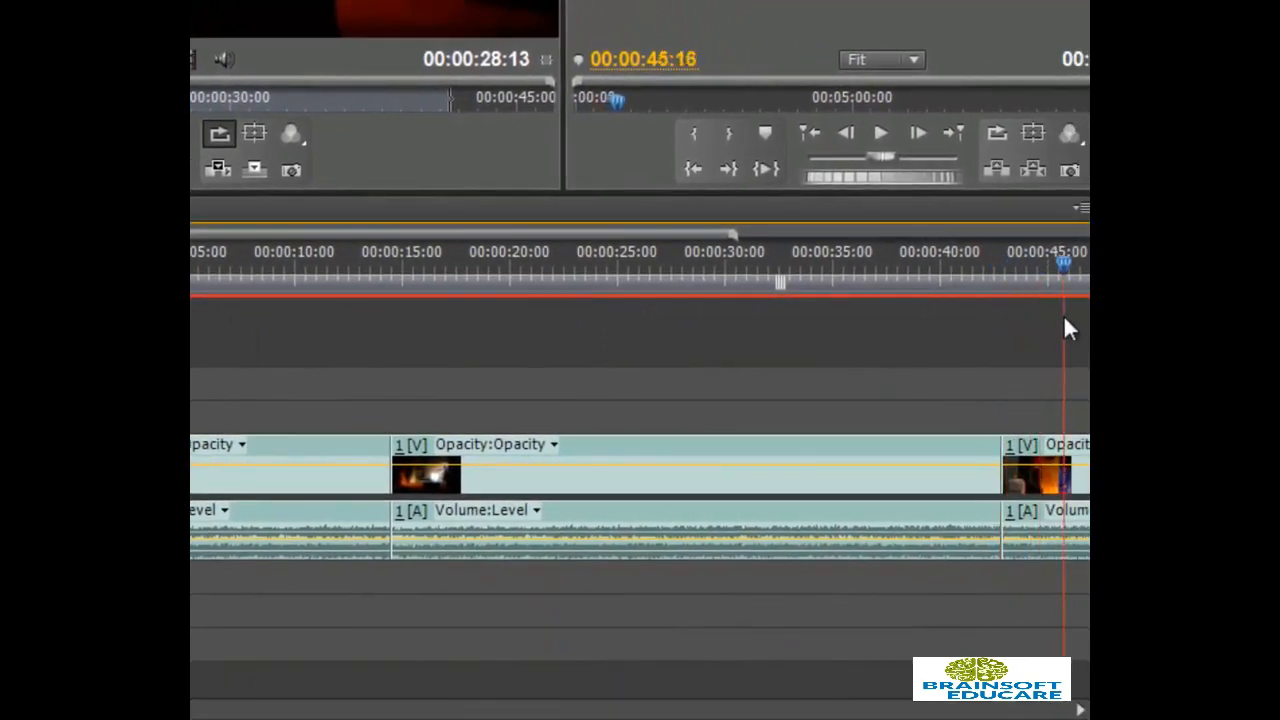
{"action": "left_click_drag", "start_coordinate": [1068, 330], "coordinate": [604, 323]}
{"action": "key", "text": "ctrl+z"}
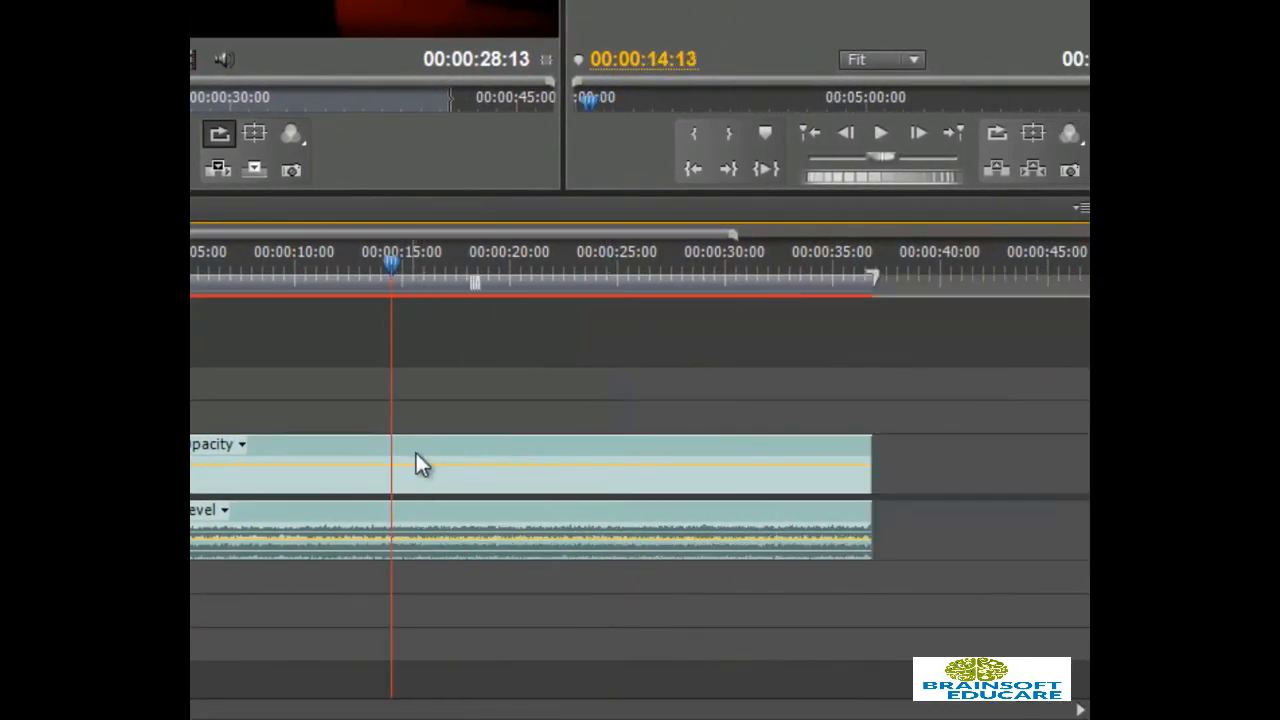
Overlay the marked source region onto the Tutorials sequence at 00:00:05:00.
{"action": "left_click_drag", "start_coordinate": [395, 264], "coordinate": [191, 300]}
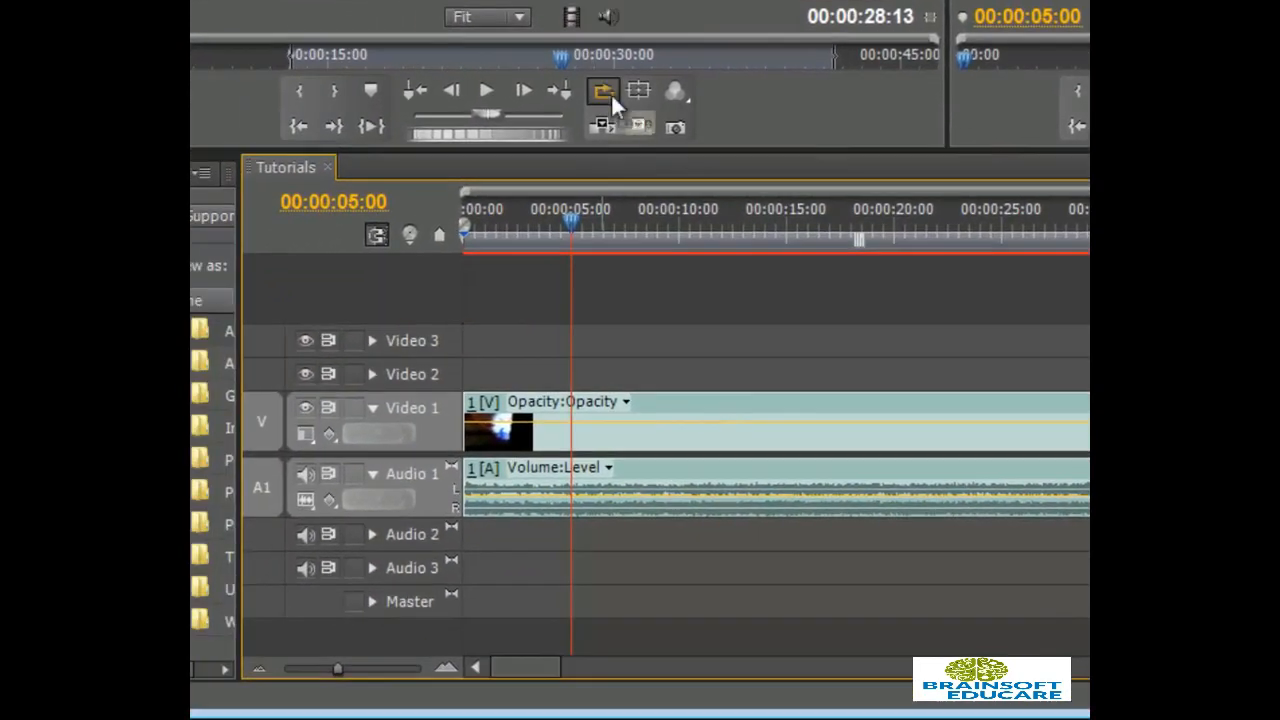
{"action": "left_click_drag", "start_coordinate": [560, 62], "coordinate": [190, 60]}
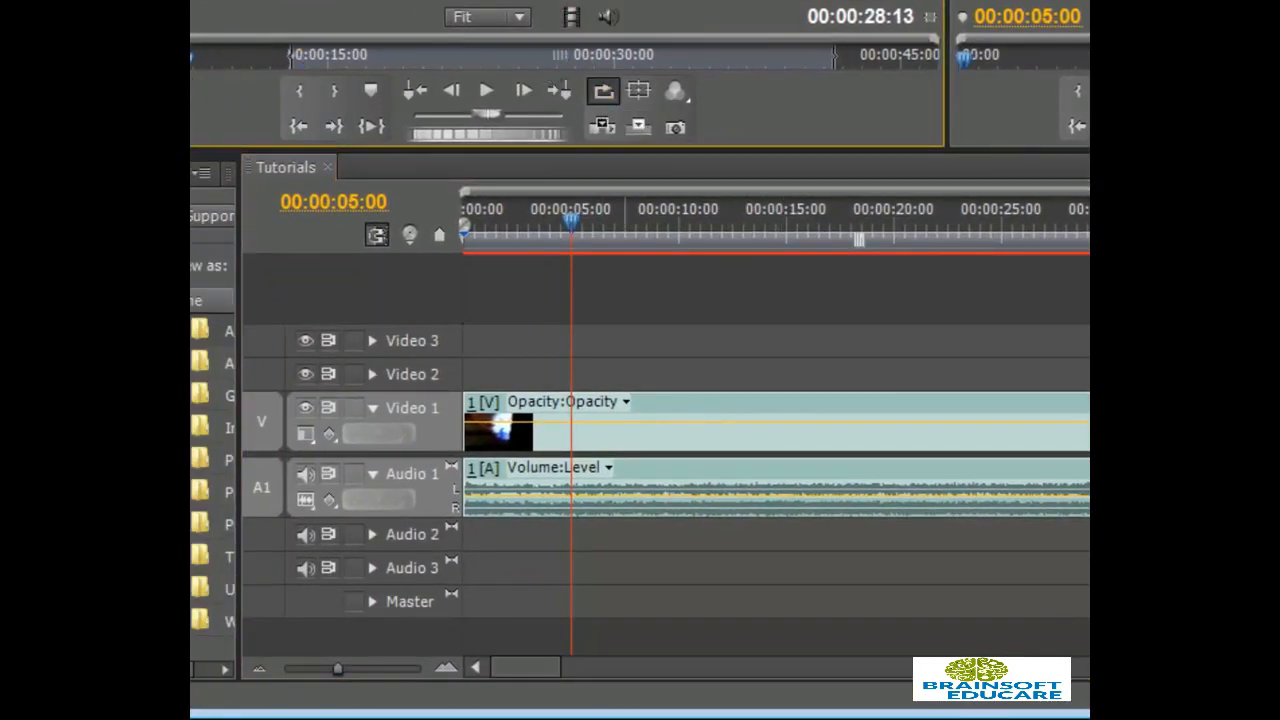
{"action": "left_click", "coordinate": [641, 124]}
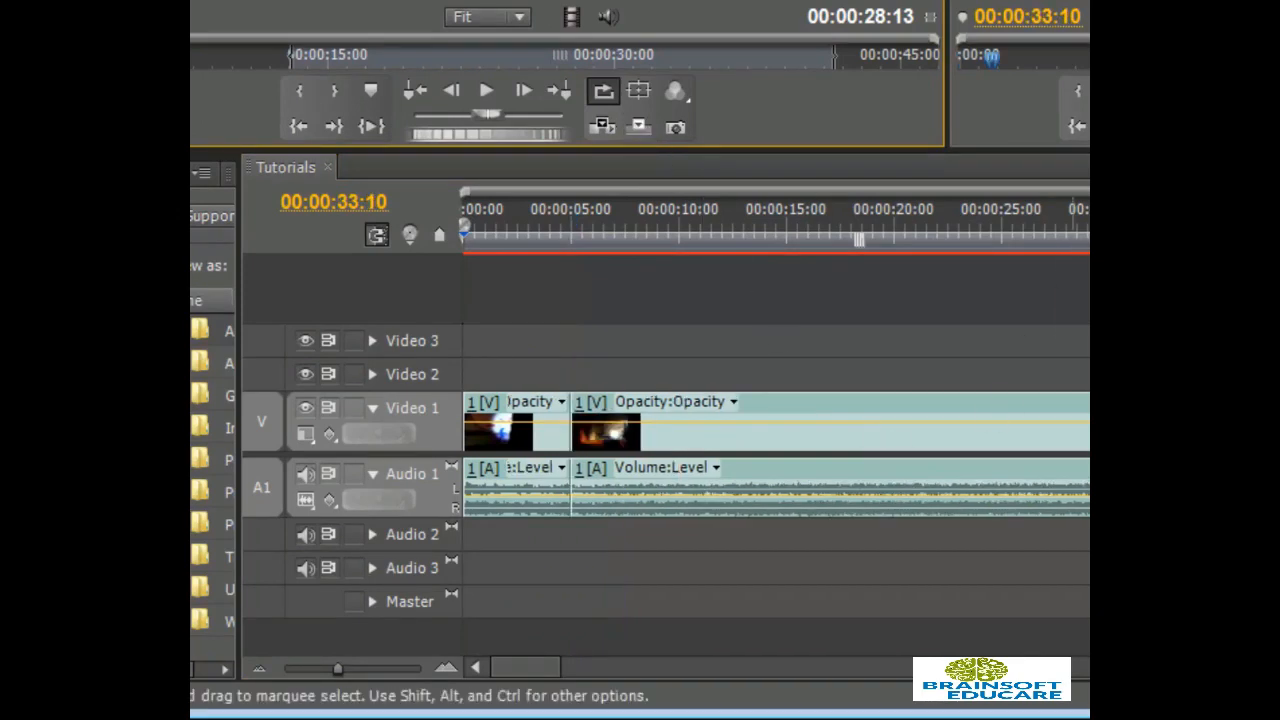
Scrub through the sequence to examine the overlaid footage and return the playhead to 00:00:00:00.
{"action": "left_click_drag", "start_coordinate": [1085, 218], "coordinate": [916, 228]}
{"action": "left_click_drag", "start_coordinate": [784, 262], "coordinate": [1064, 317]}
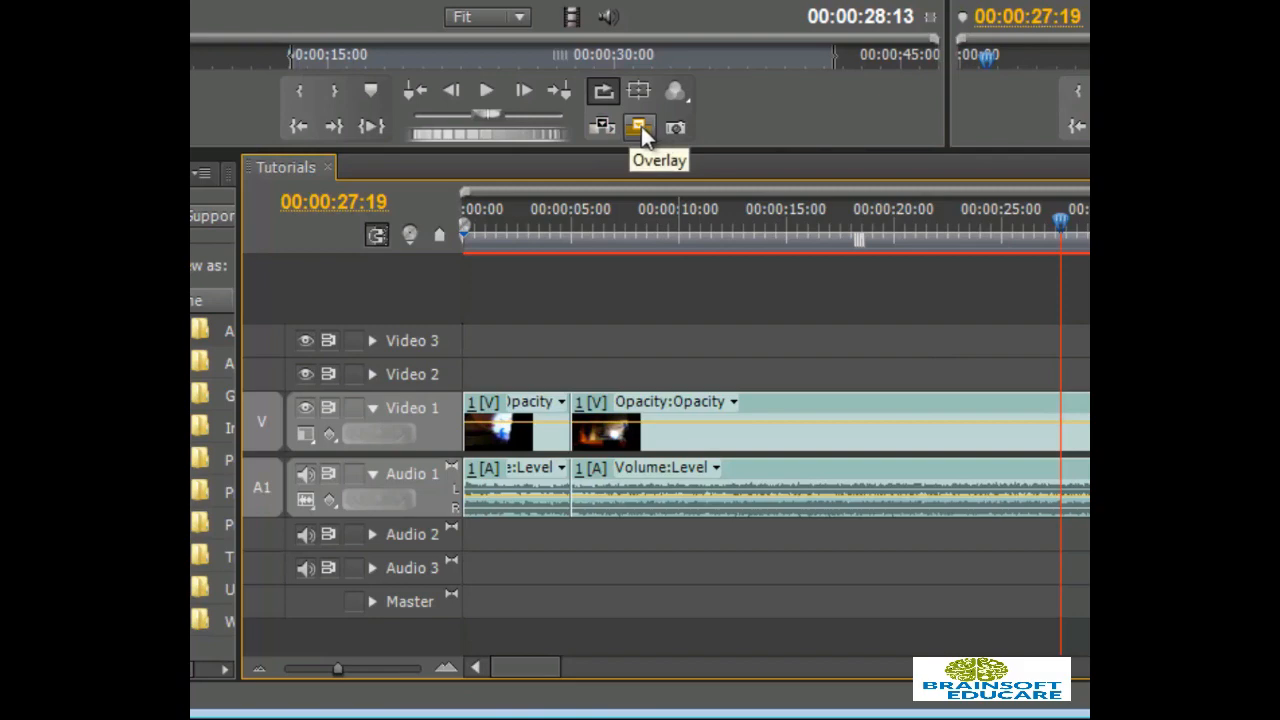
{"action": "left_click_drag", "start_coordinate": [1054, 240], "coordinate": [465, 240]}
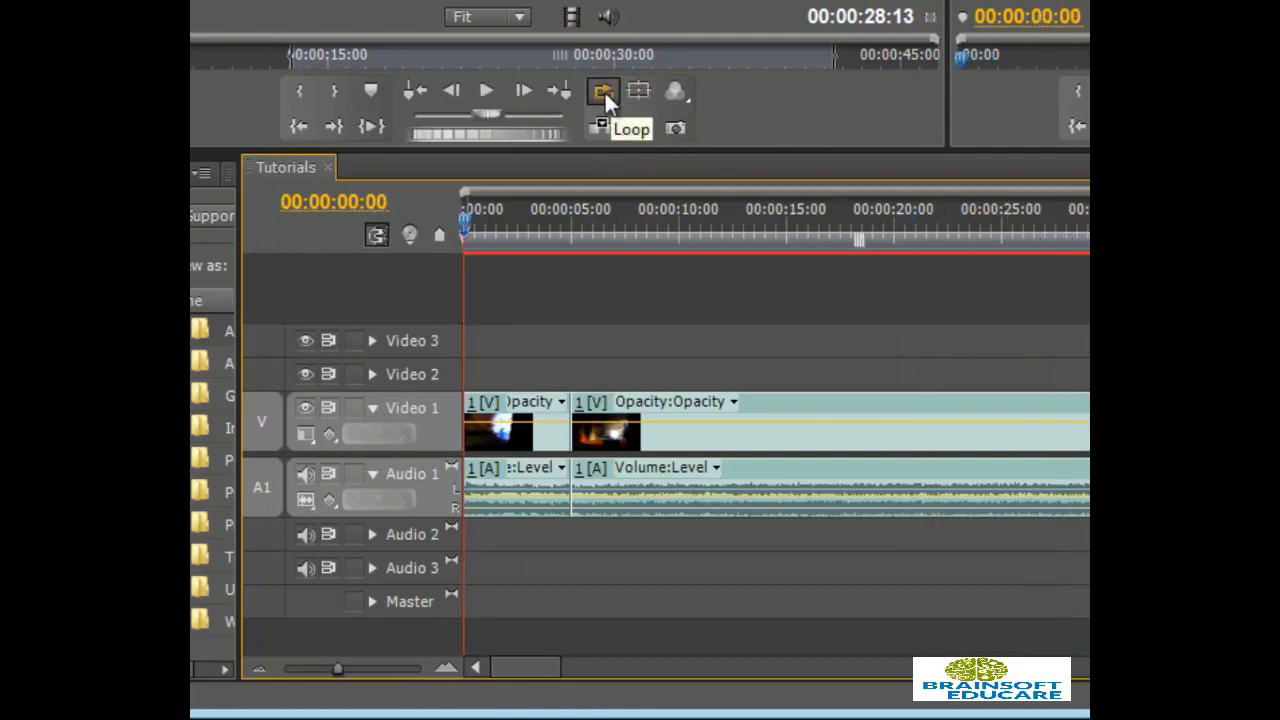
{"action": "left_click", "coordinate": [605, 91]}
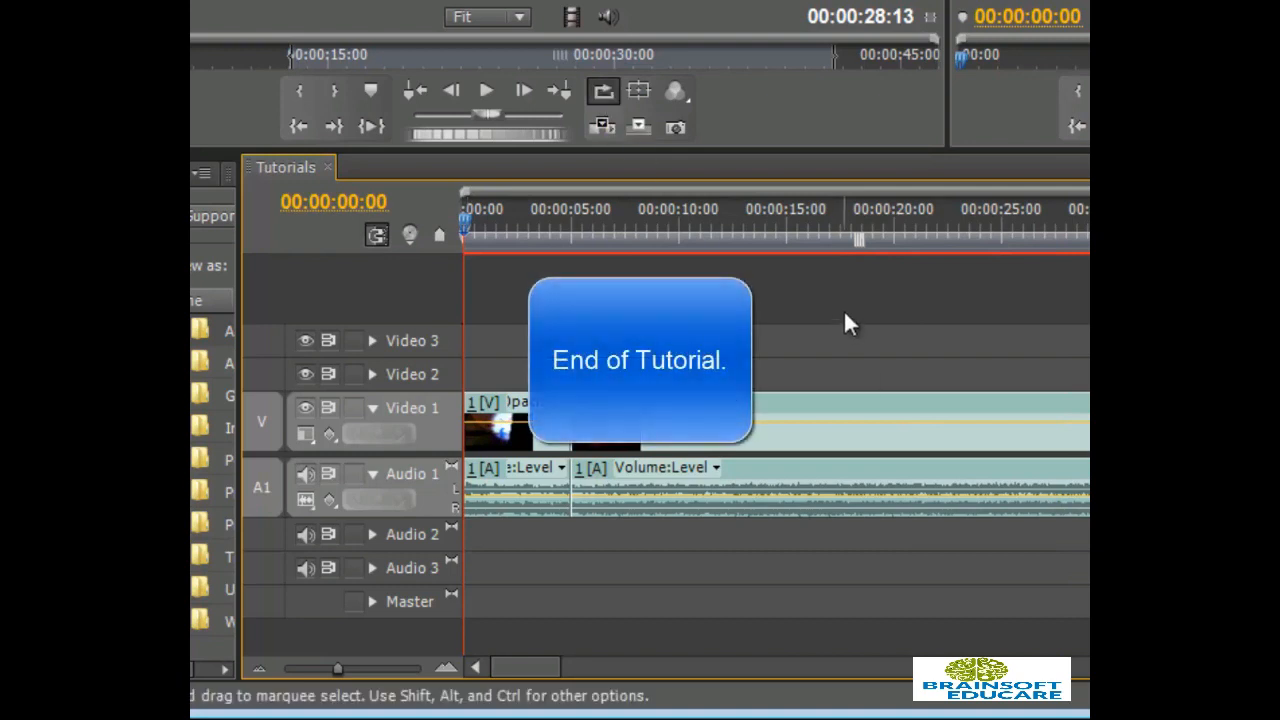